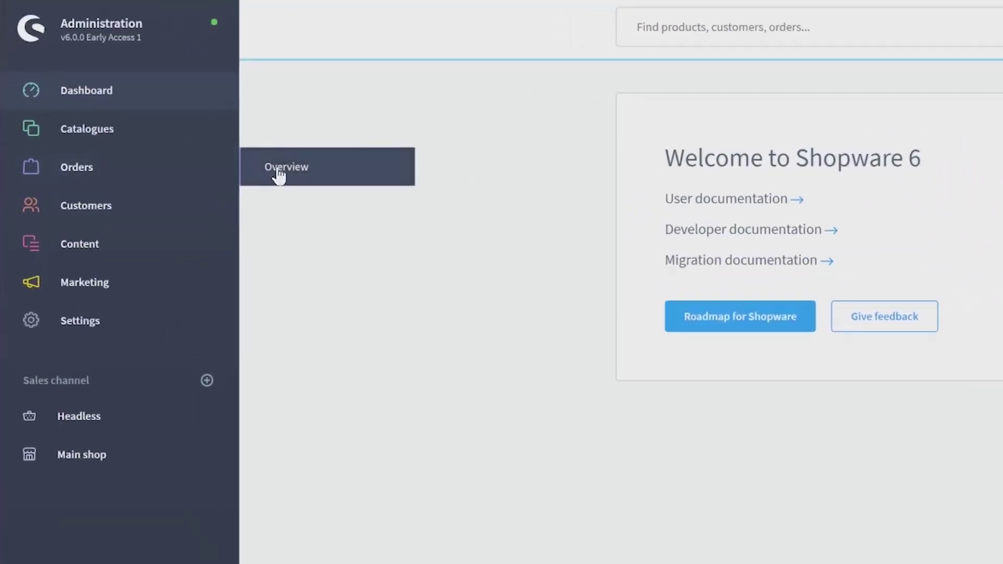
- Go to the Orders overview and open order 20038's details from its row menu
left_click(280, 173)
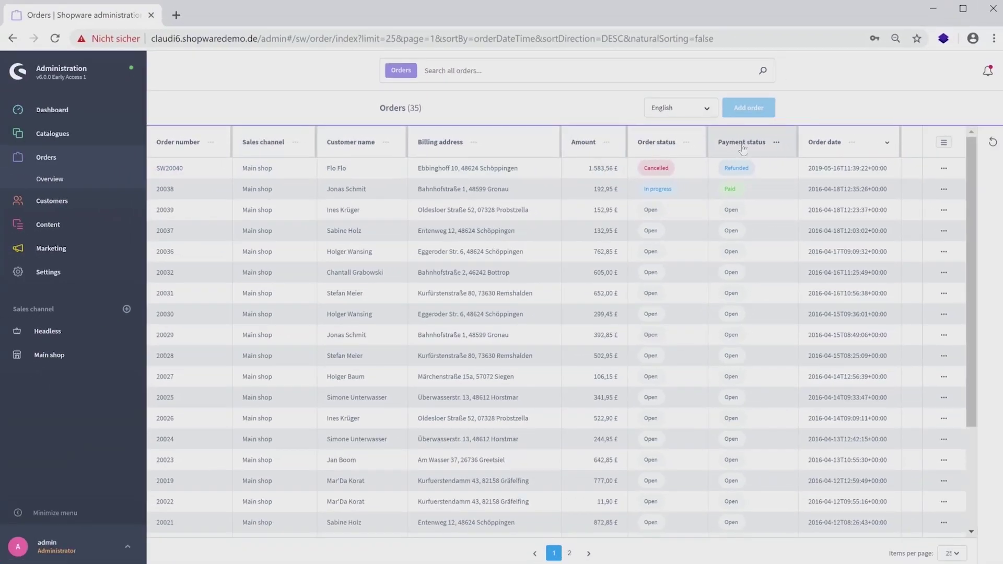
left_click(943, 190)
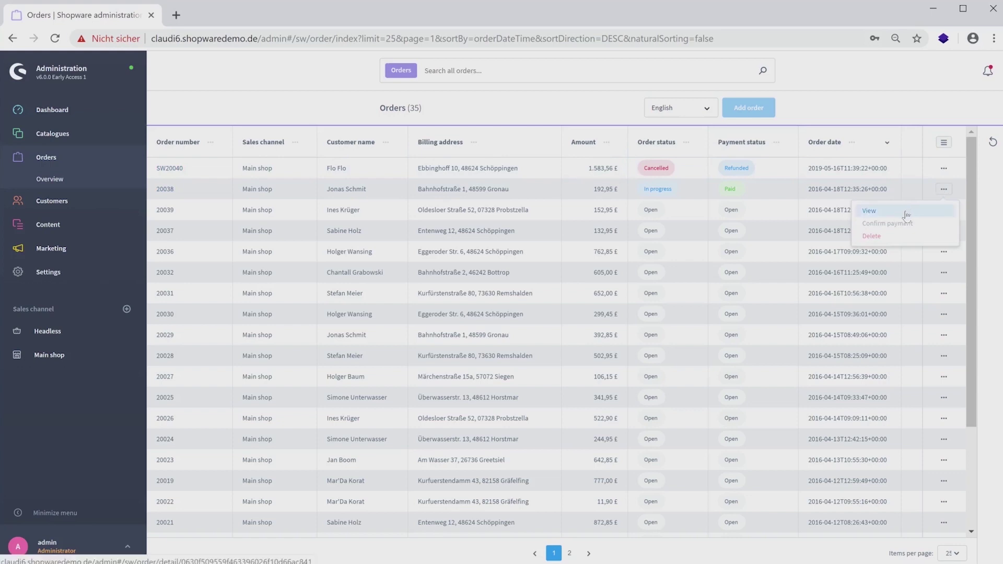
left_click(872, 210)
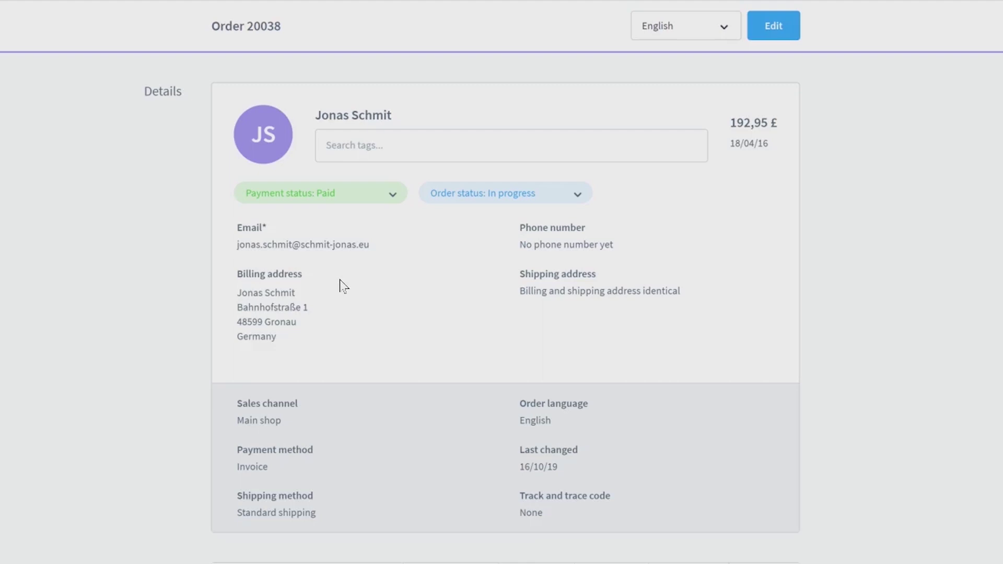
- Scroll down order 20038's page through its items and totals to the status history
scroll(280, 347, "down", 3)
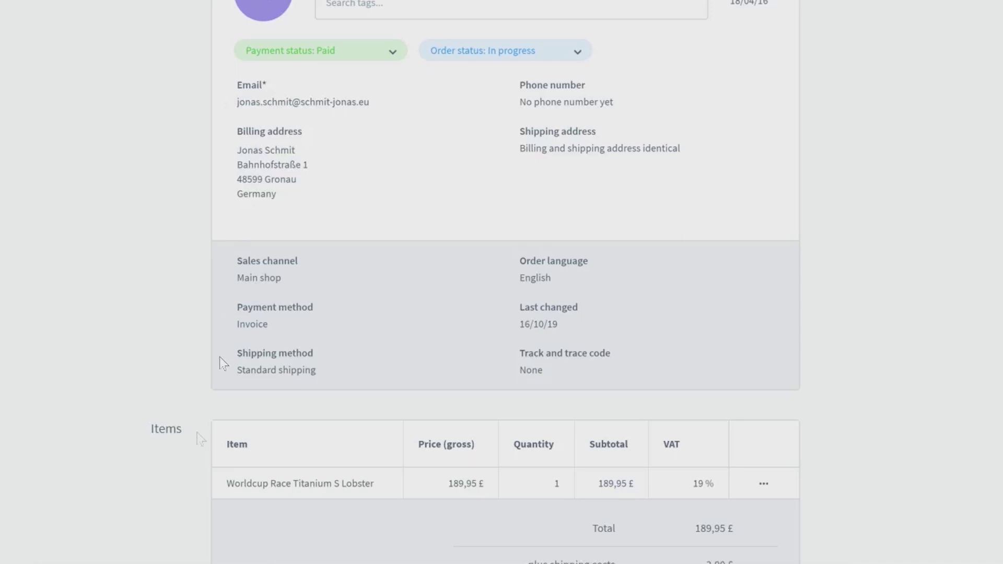
scroll(197, 433, "down", 3)
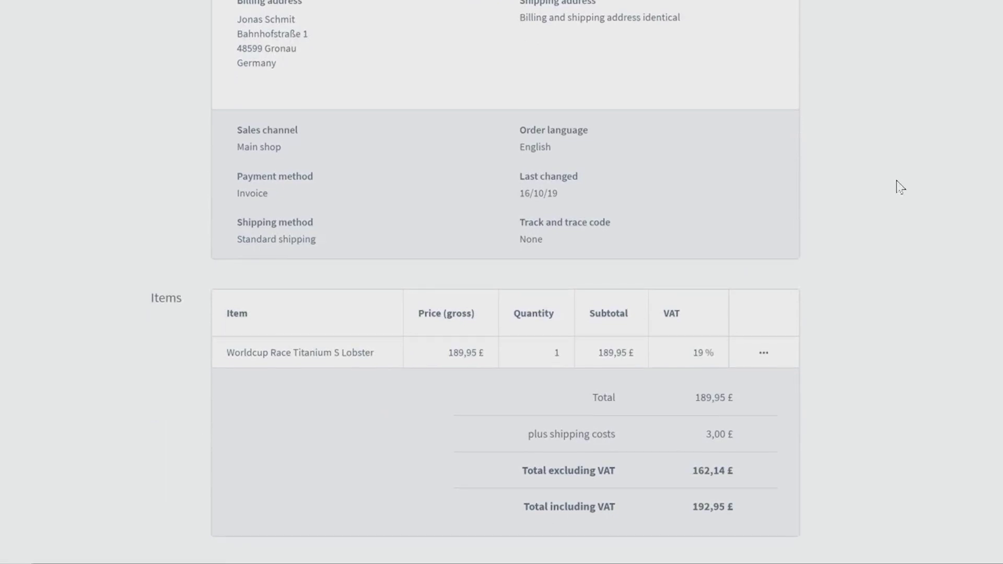
scroll(897, 180, "down", 5)
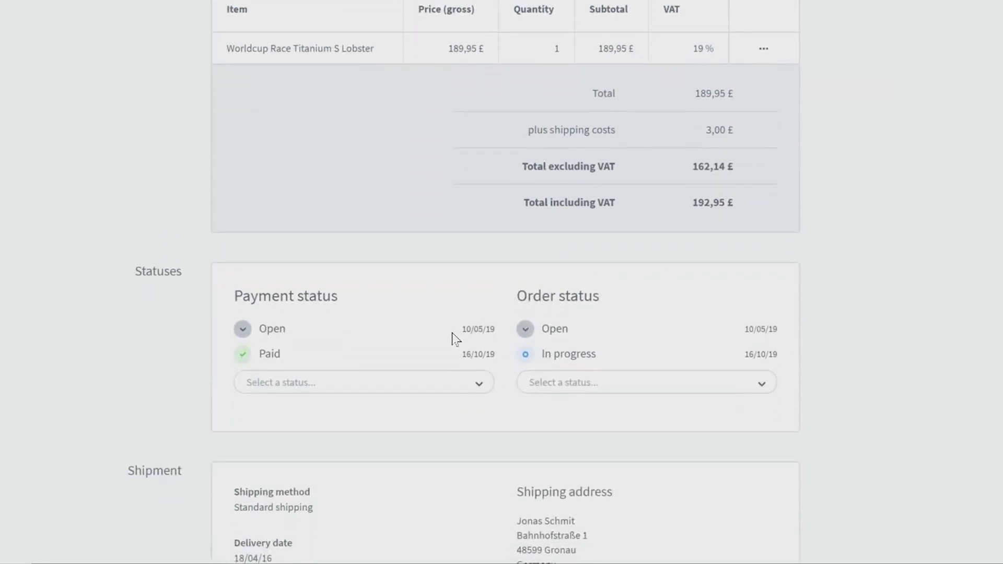
- In the Statuses card, change order 20038's order status from in progress to Done
left_click(480, 385)
left_click(770, 385)
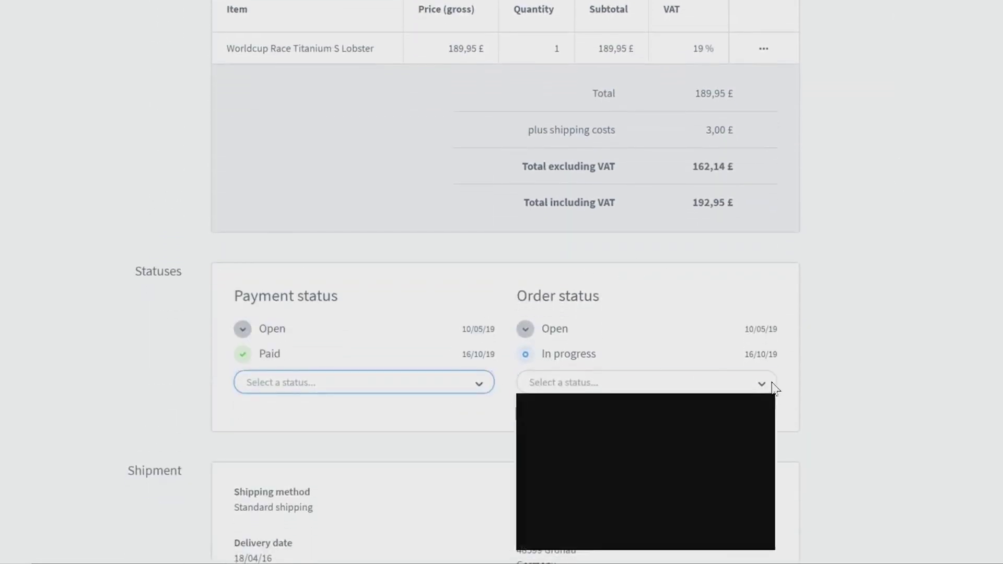
left_click(862, 314)
scroll(858, 335, "up", 5)
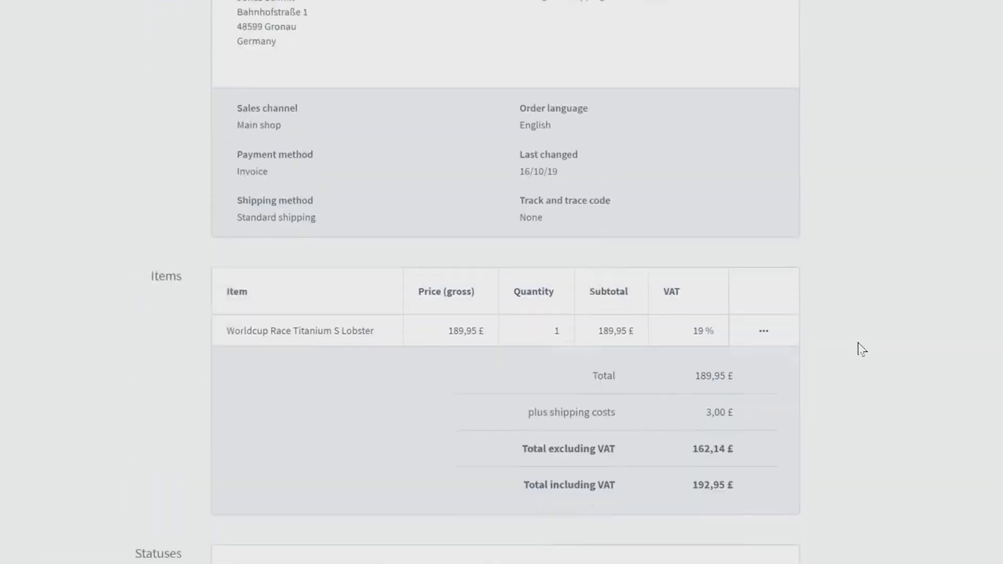
scroll(859, 377, "up", 4)
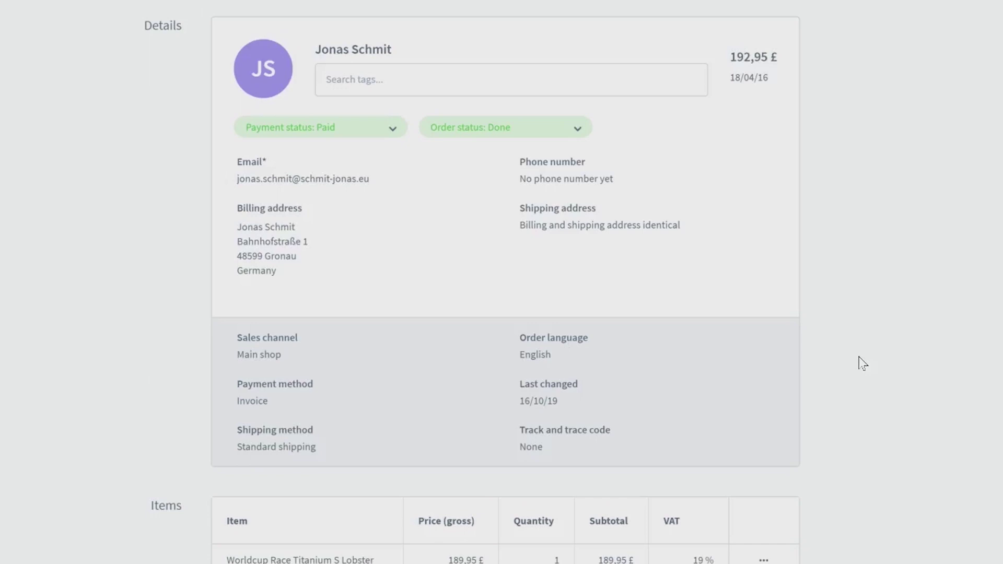
scroll(862, 362, "down", 10)
scroll(863, 363, "down", 5)
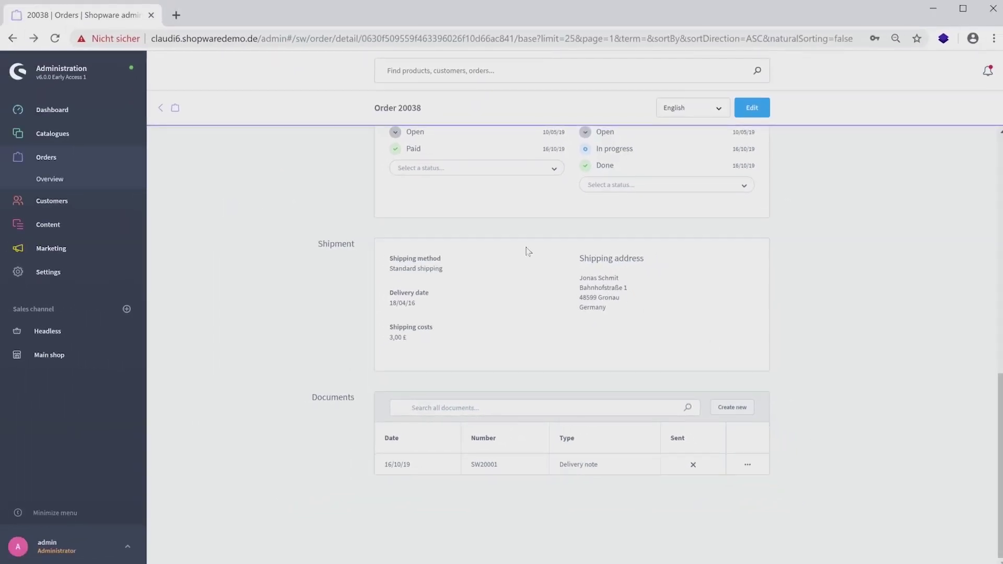
mouse_move(52, 201)
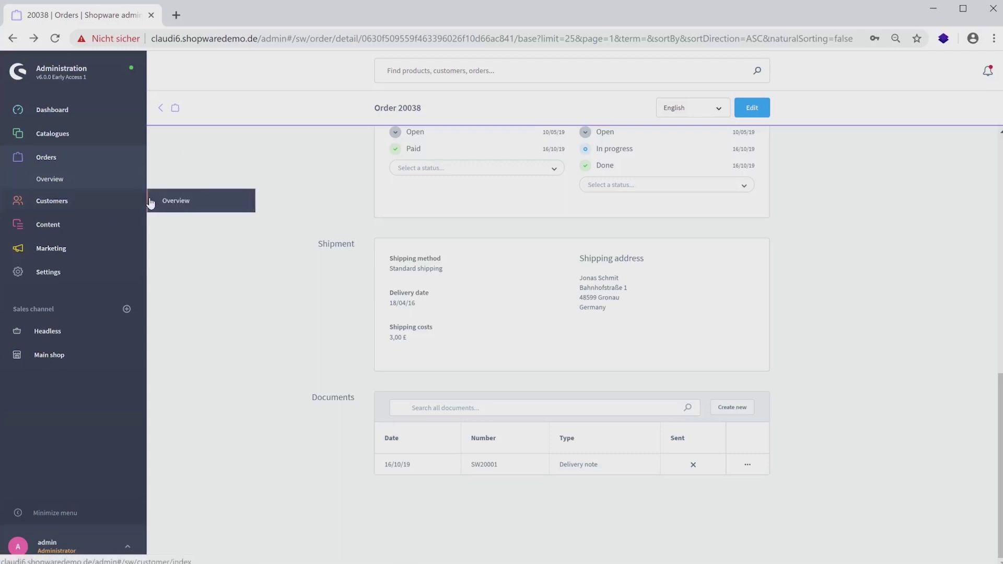
left_click(162, 204)
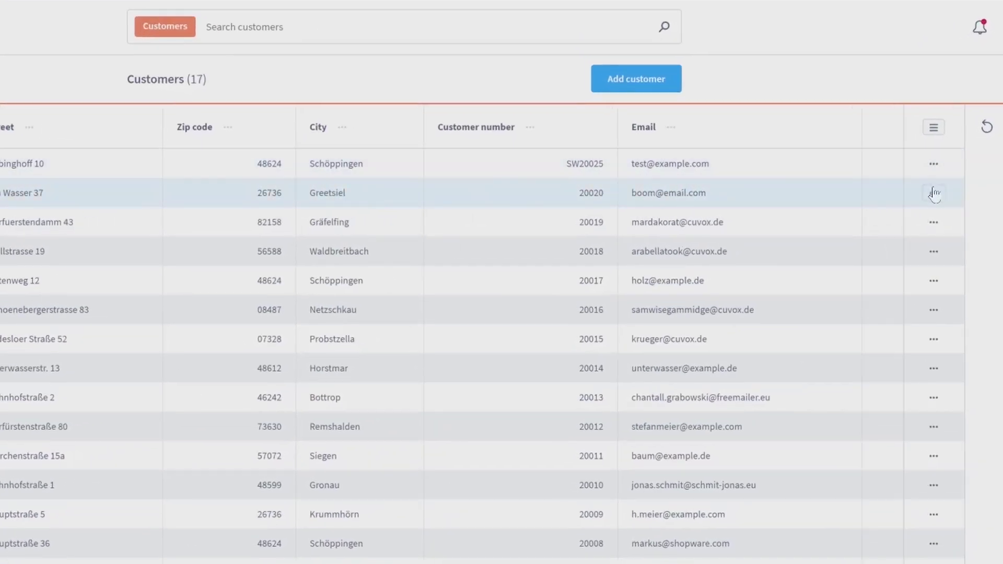
left_click(934, 193)
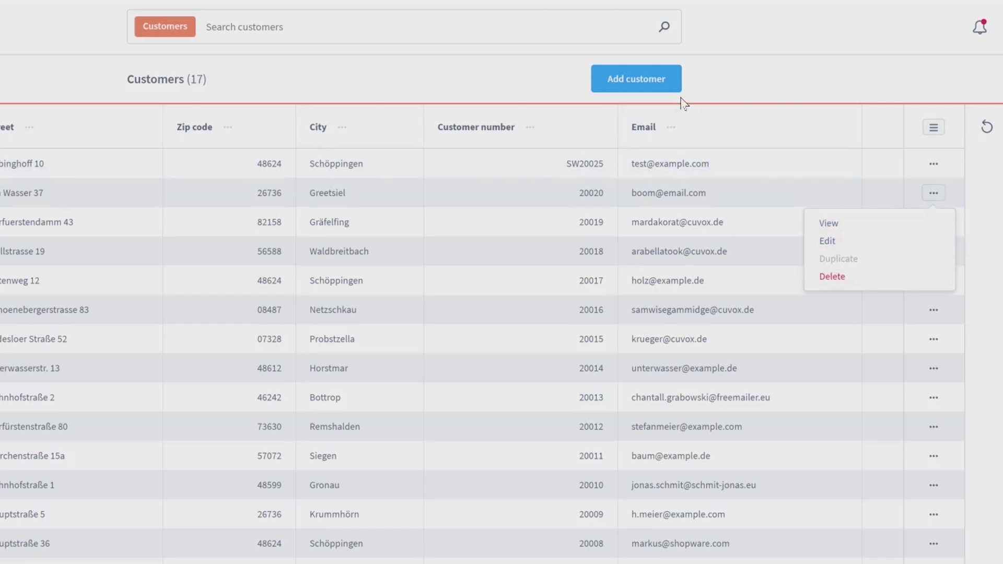
left_click(820, 231)
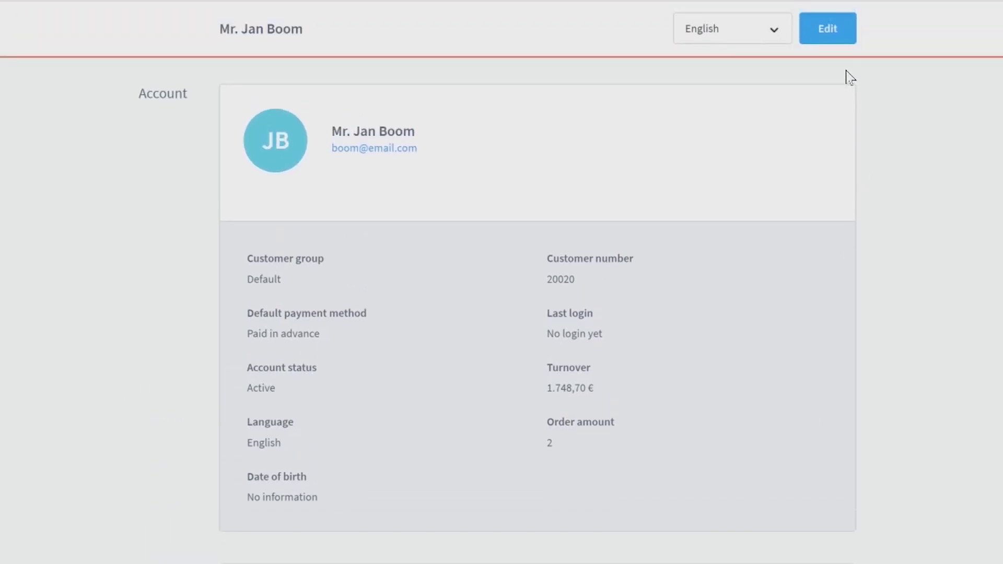
left_click(836, 35)
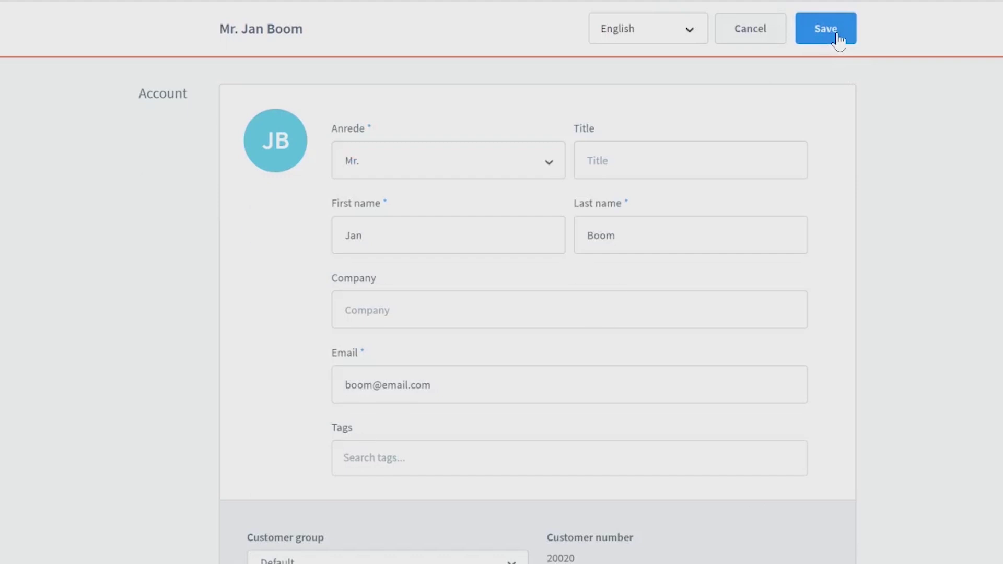
scroll(768, 84, "up", 2)
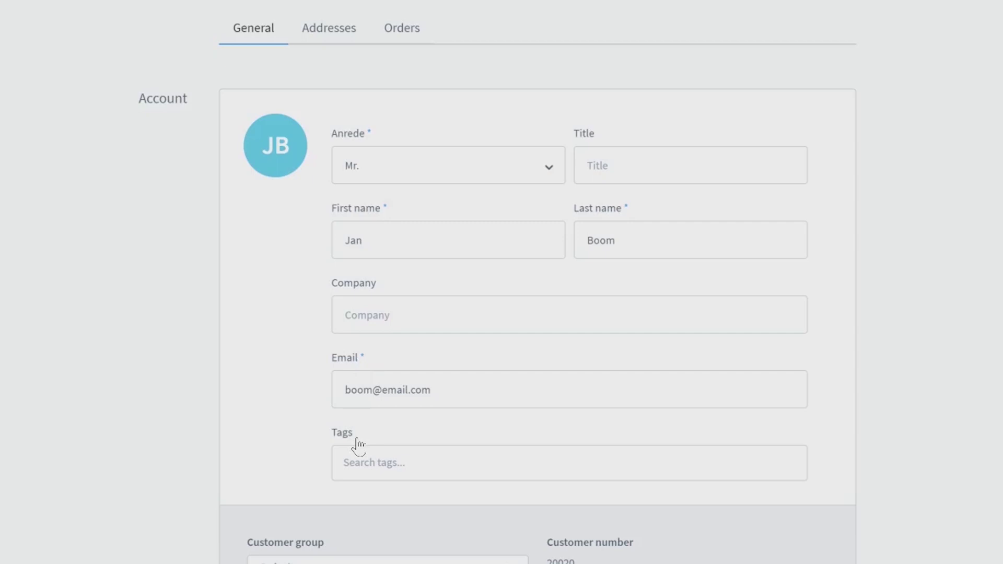
scroll(358, 446, "down", 2)
scroll(353, 419, "down", 4)
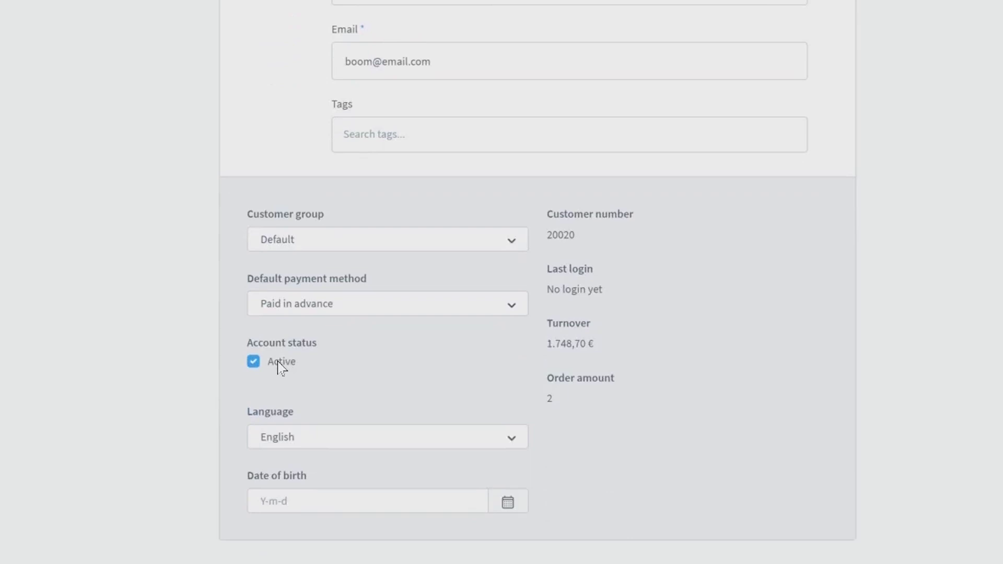
left_click(254, 363)
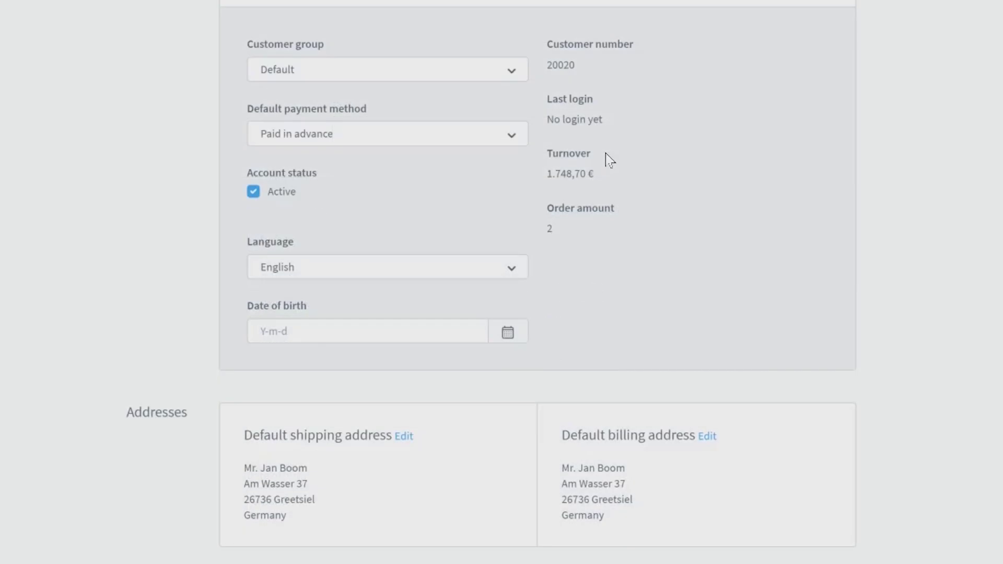
scroll(605, 157, "up", 10)
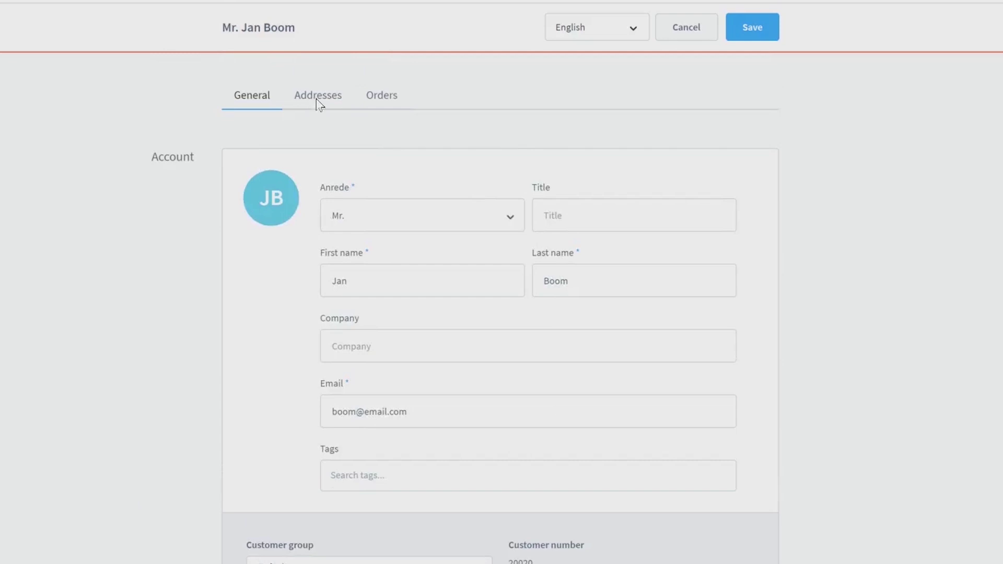
left_click(317, 102)
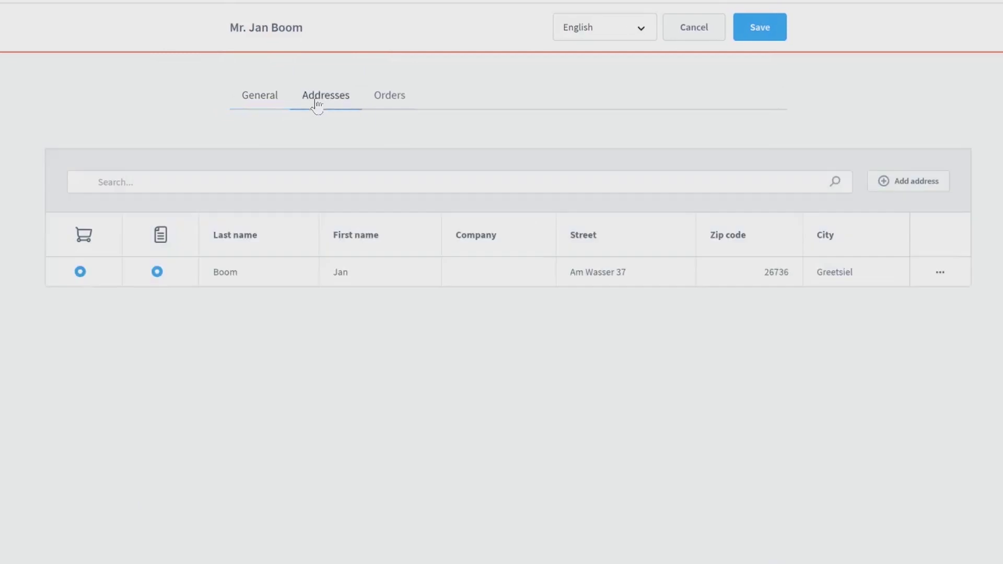
left_click(389, 103)
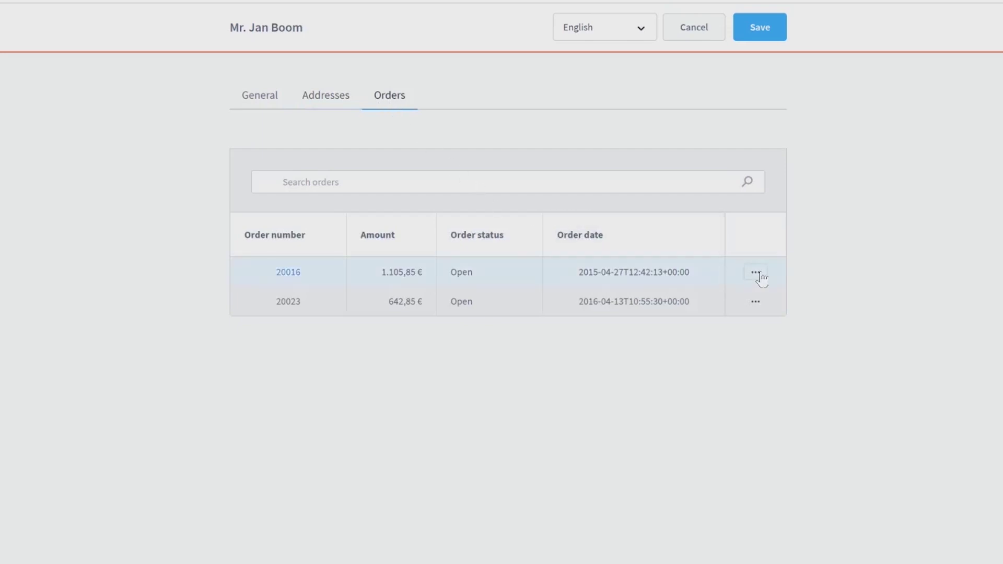
left_click(756, 274)
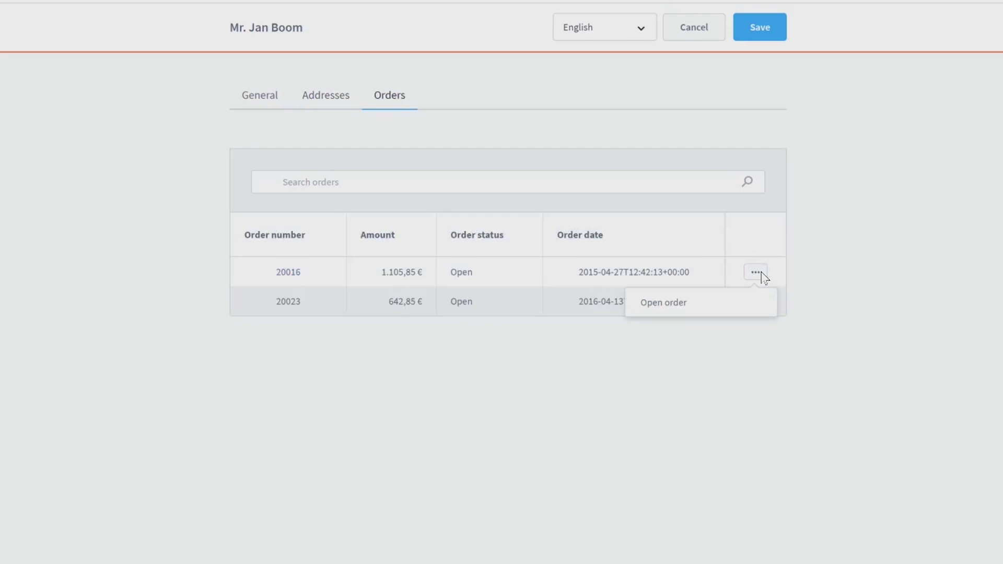
left_click(752, 33)
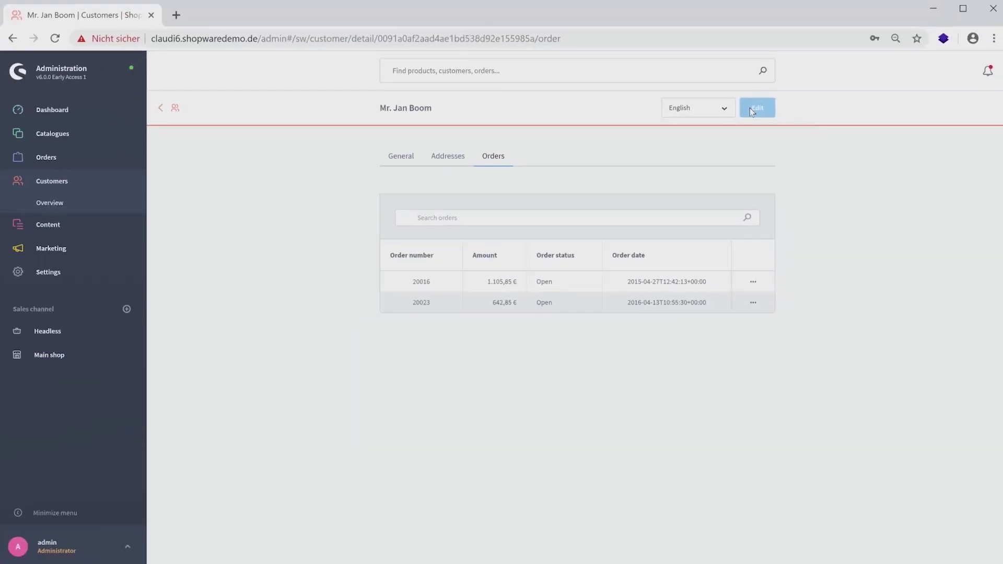